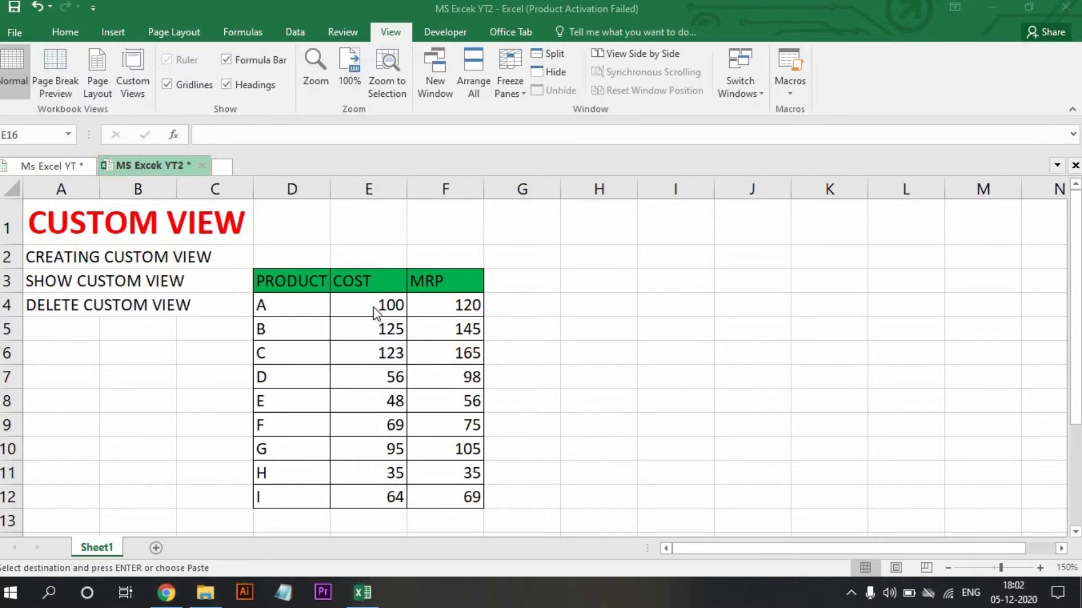
Hide the COST column (column E) of the product table.
{"action": "left_click", "coordinate": [369, 190]}
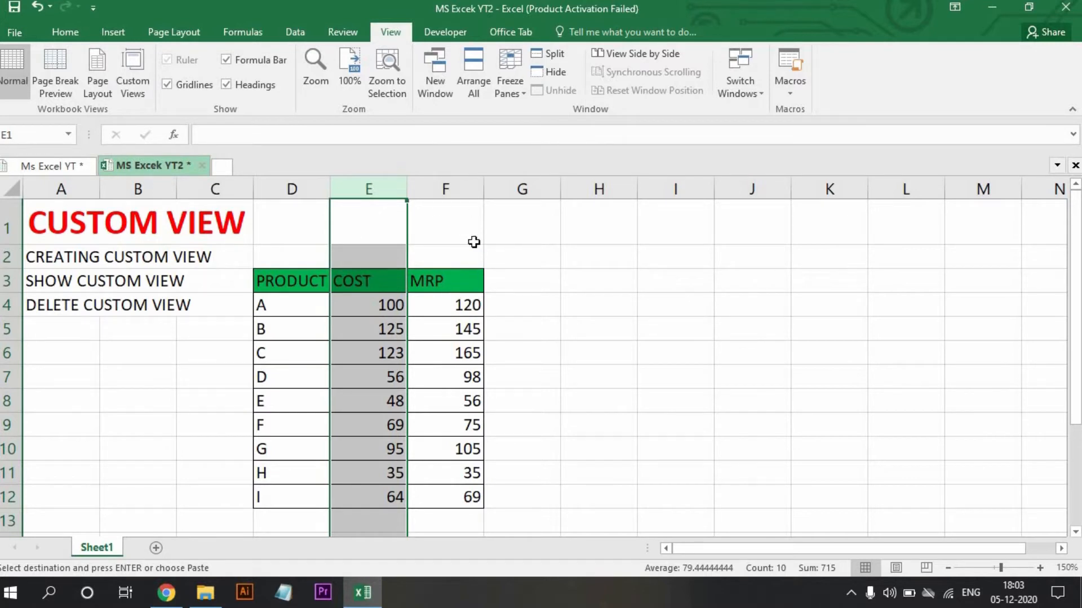
{"action": "left_click", "coordinate": [464, 178]}
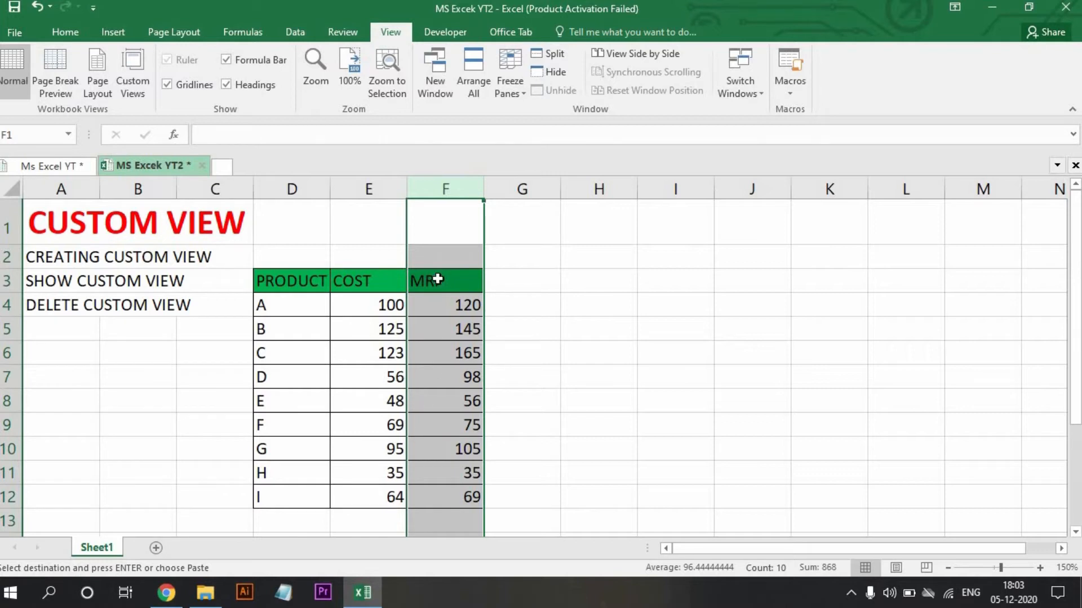
{"action": "left_click", "coordinate": [375, 186]}
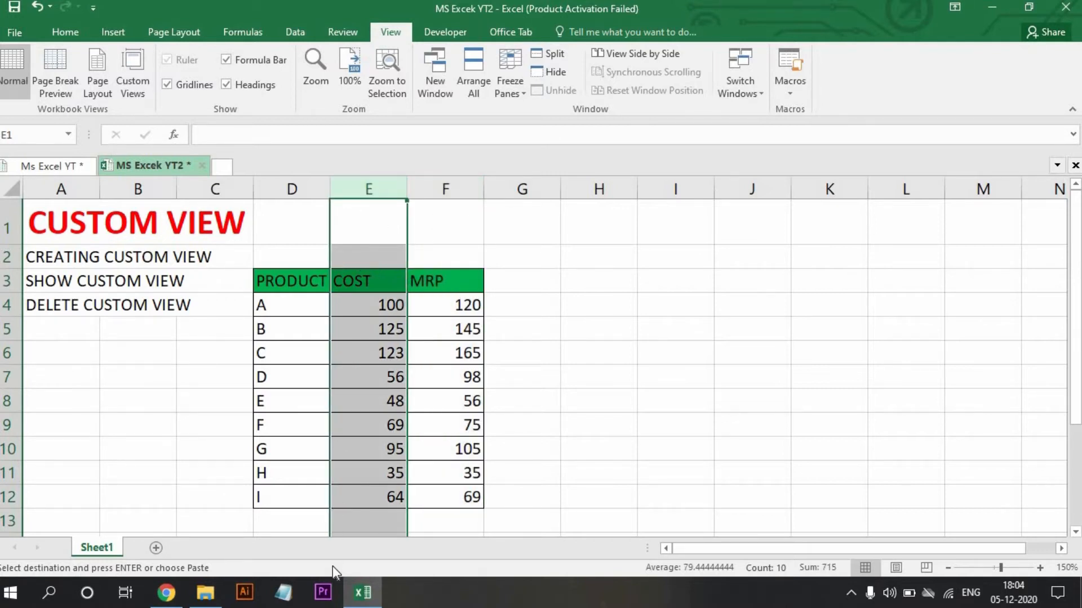
{"action": "right_click", "coordinate": [370, 187]}
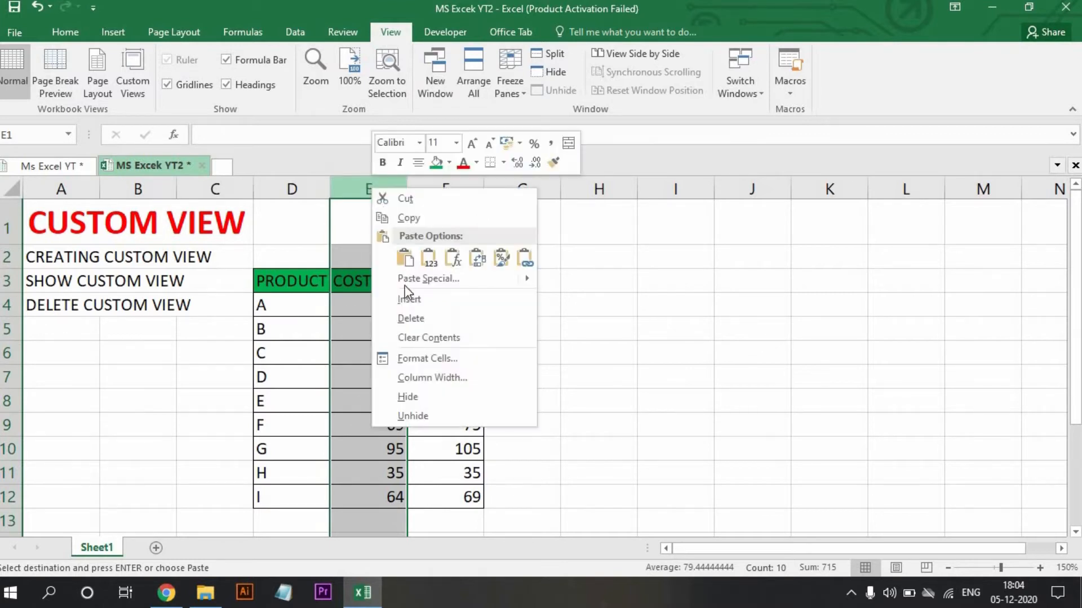
{"action": "left_click", "coordinate": [409, 398]}
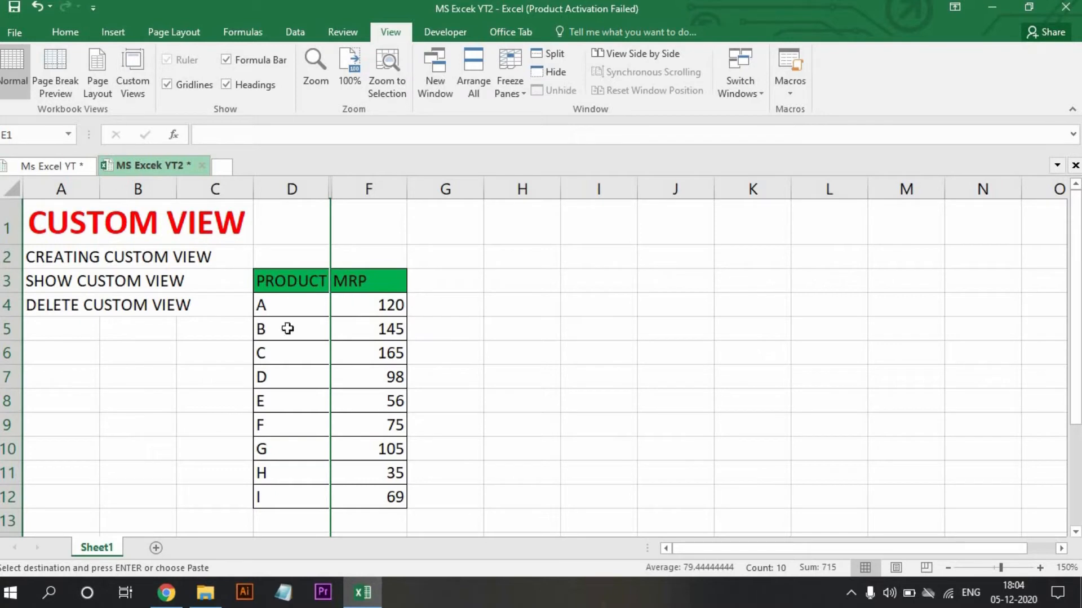
Save the current display as a custom view named CLIANT, including print settings and hidden rows, columns and filter settings.
{"action": "left_click", "coordinate": [137, 84]}
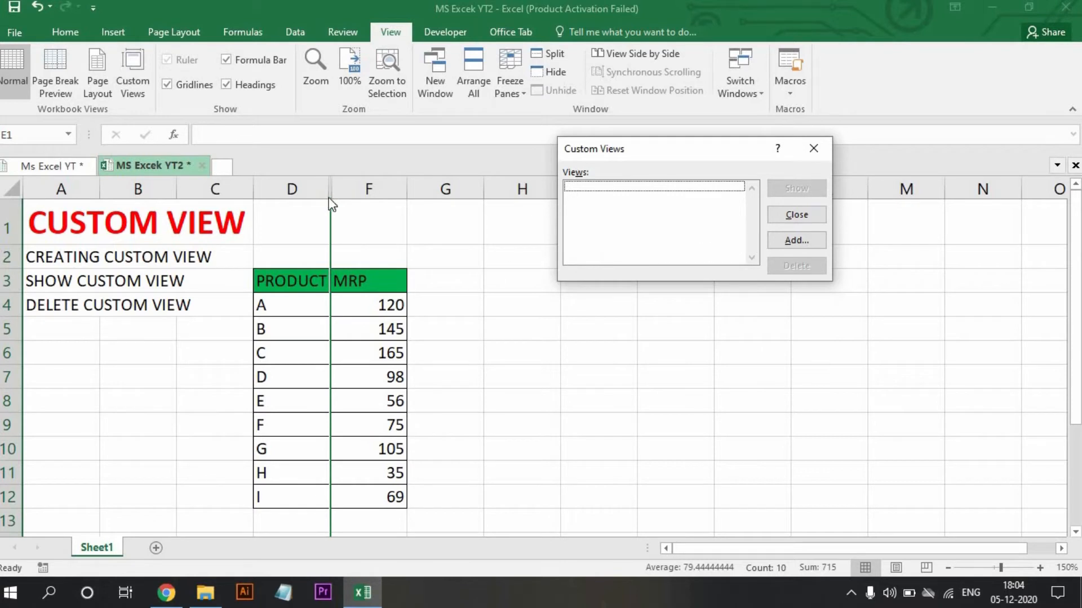
{"action": "left_click", "coordinate": [813, 148]}
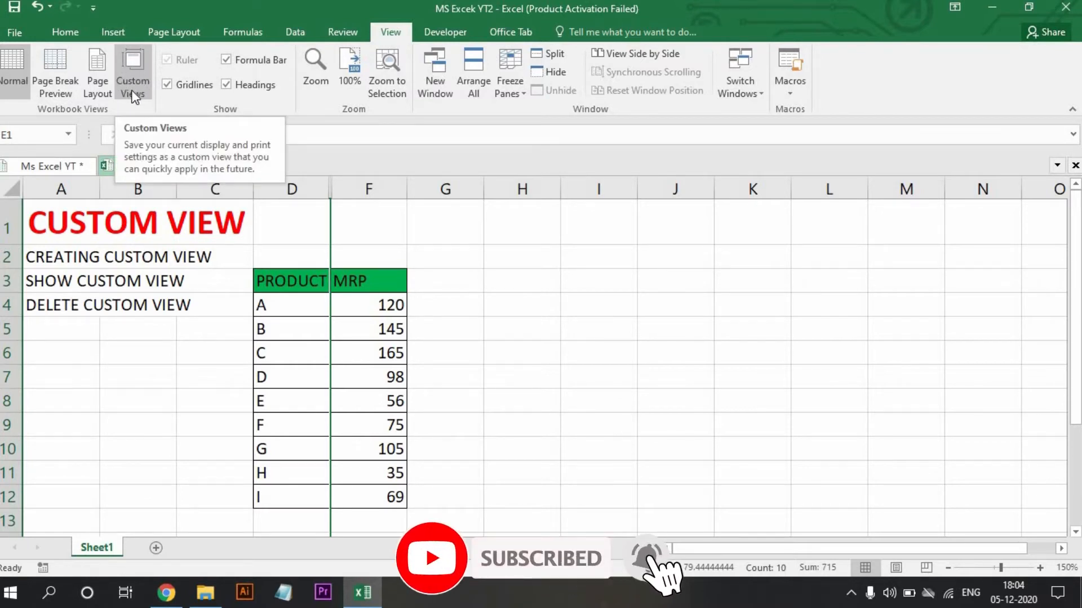
{"action": "left_click", "coordinate": [127, 76]}
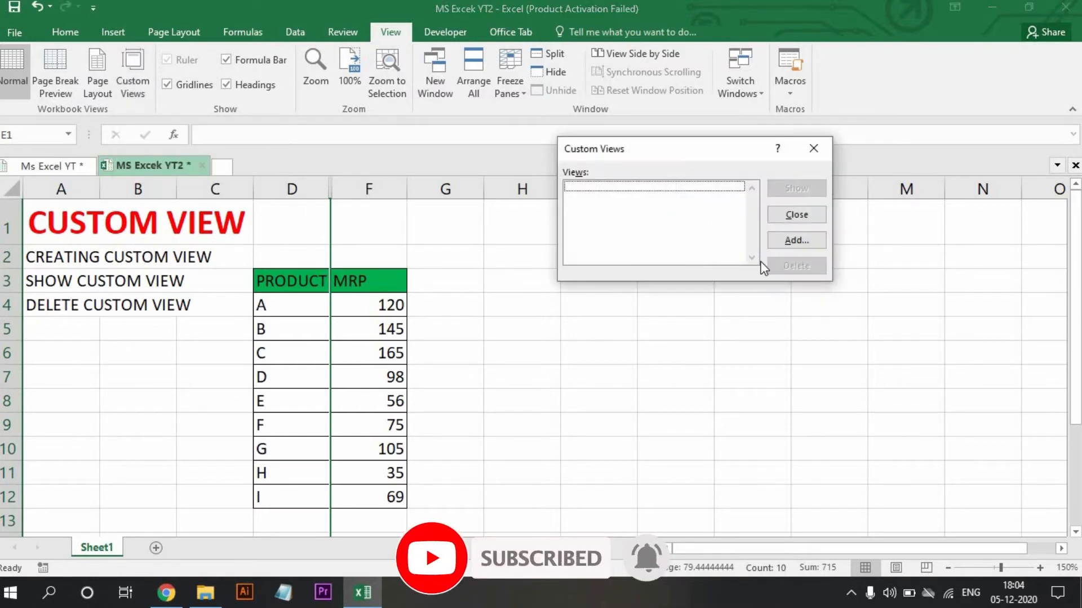
{"action": "left_click", "coordinate": [794, 241]}
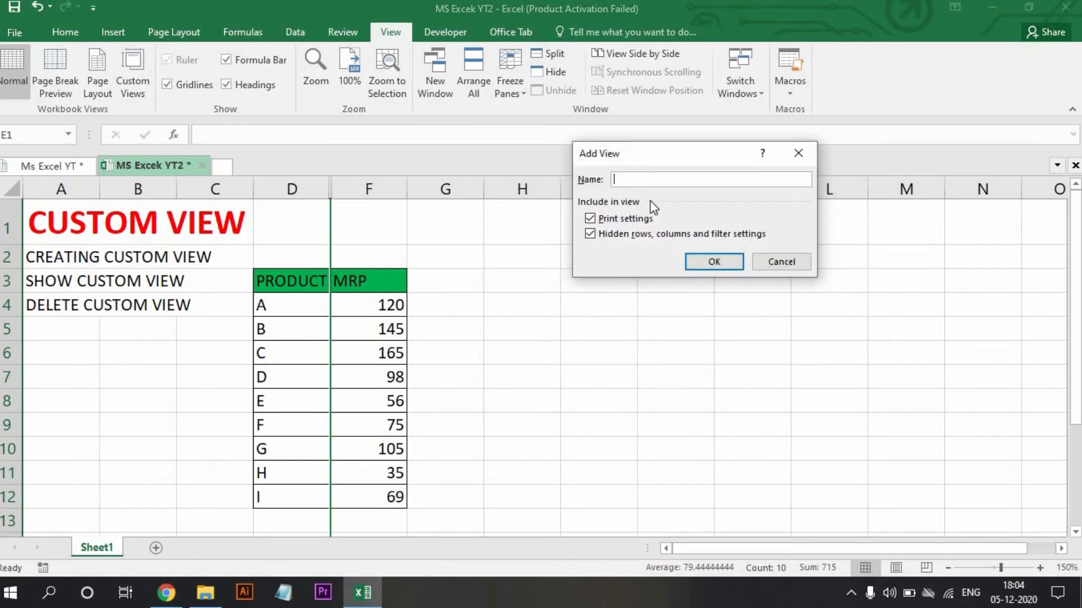
{"action": "type", "text": "CLIANT"}
{"action": "left_click", "coordinate": [714, 262]}
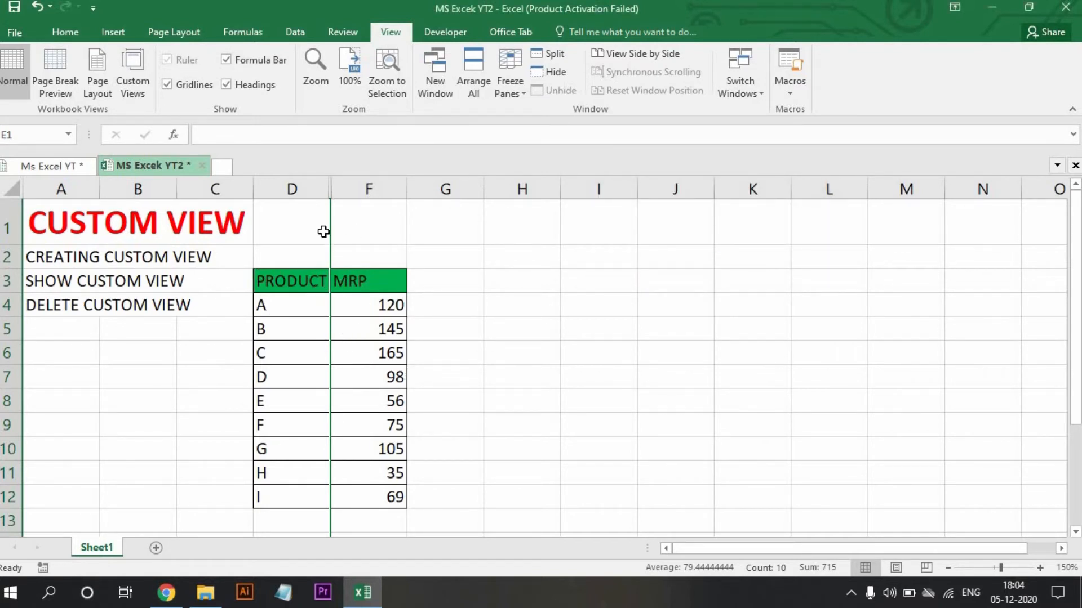
Unhide all columns of the sheet to bring back the COST column.
{"action": "left_click", "coordinate": [16, 183]}
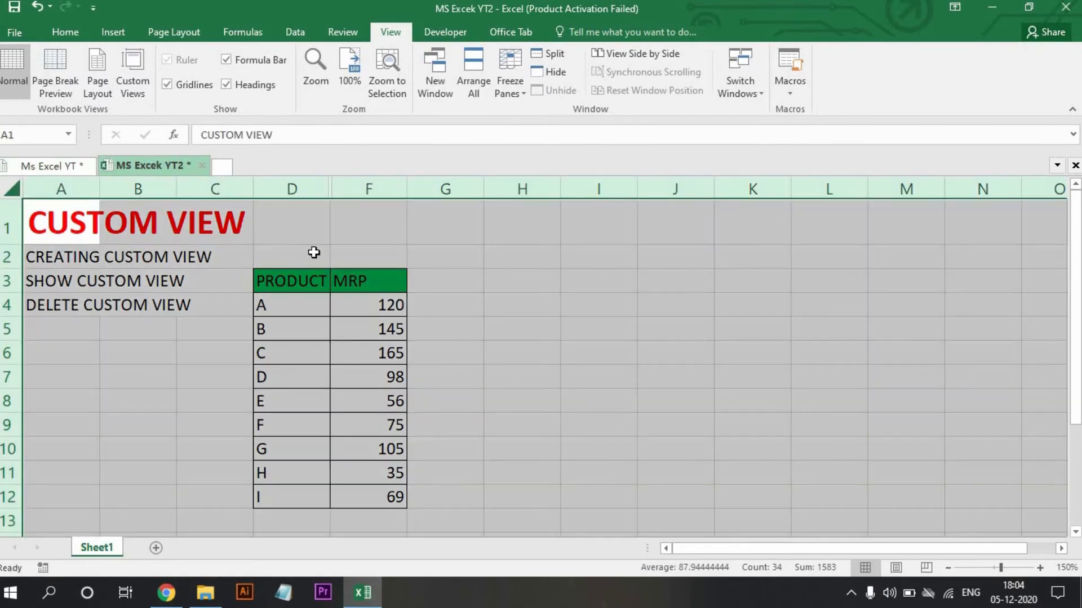
{"action": "right_click", "coordinate": [357, 188]}
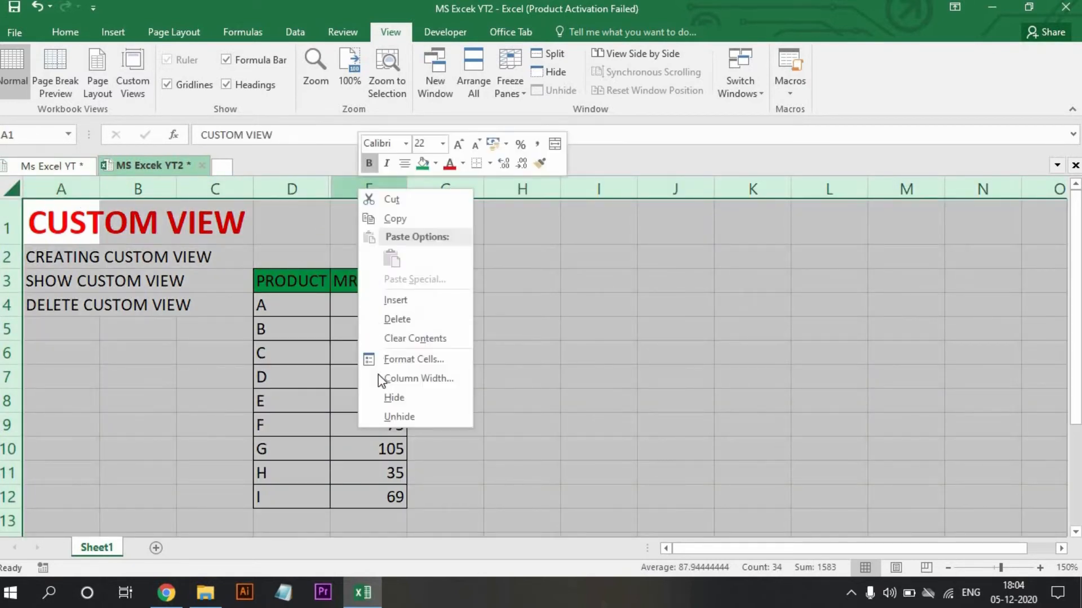
{"action": "left_click", "coordinate": [380, 414]}
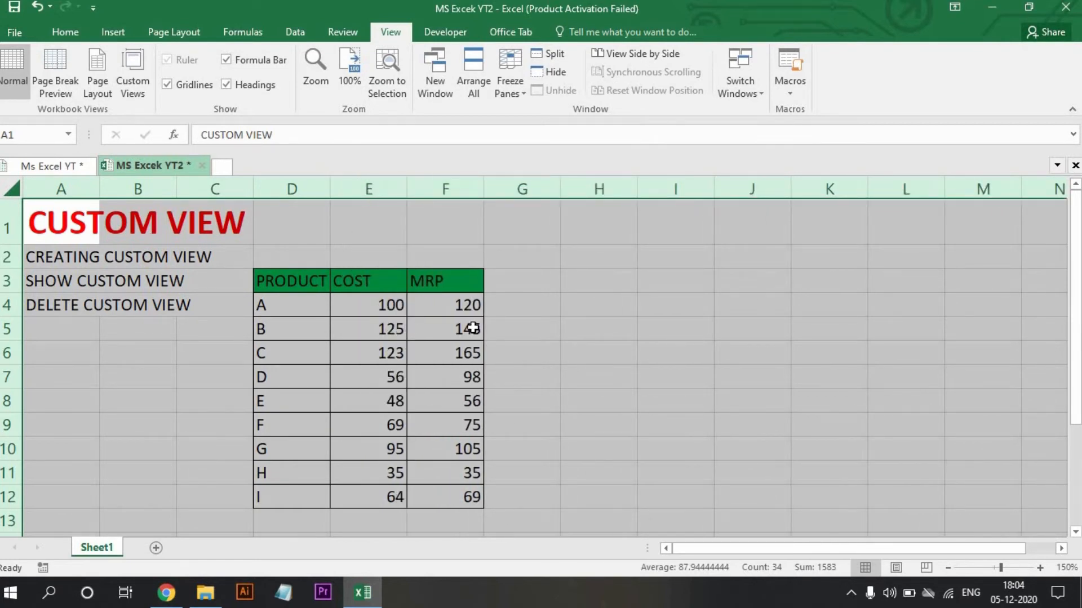
{"action": "left_click", "coordinate": [350, 221]}
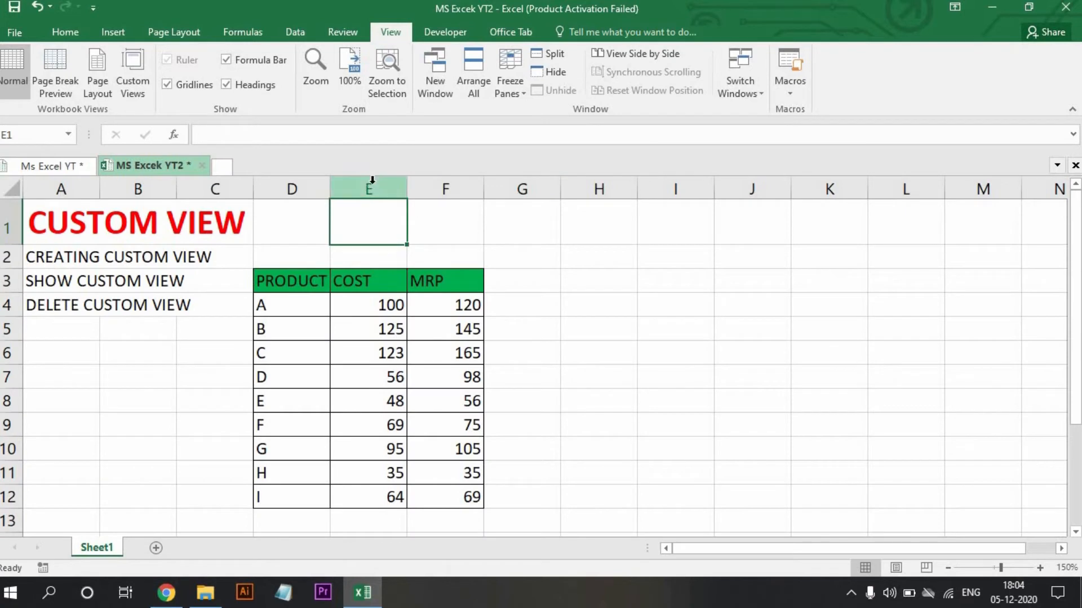
Hide the MRP column (column F) of the product table.
{"action": "left_click", "coordinate": [434, 186]}
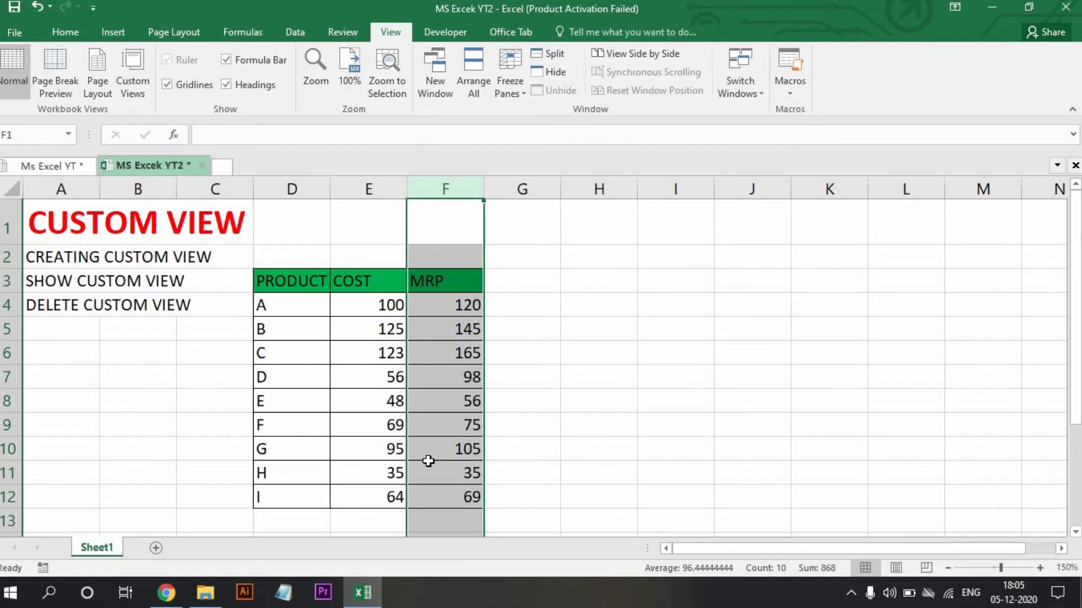
{"action": "right_click", "coordinate": [455, 190]}
{"action": "left_click", "coordinate": [476, 398]}
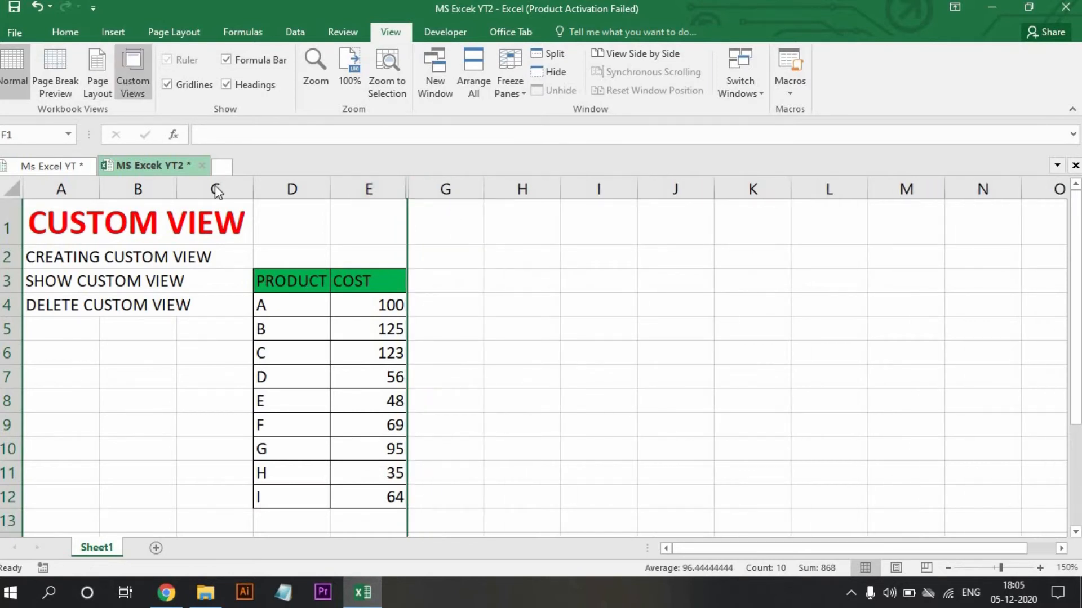
Save the current display as a custom view named BOSS, including print settings and hidden rows, columns and filter settings.
{"action": "left_click", "coordinate": [132, 73]}
{"action": "left_click", "coordinate": [777, 239]}
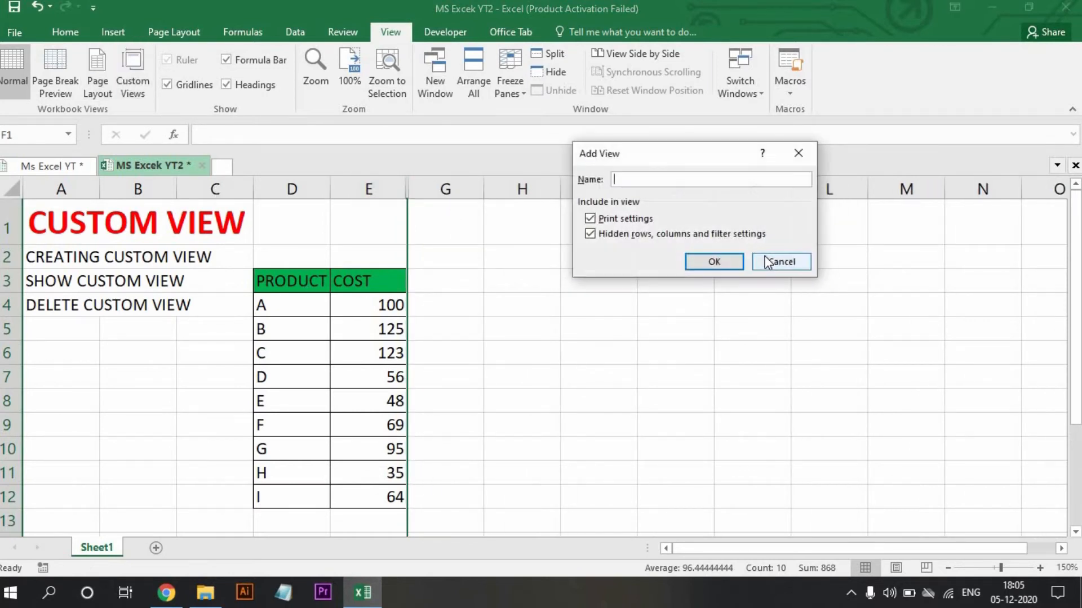
{"action": "type", "text": "BOSS"}
{"action": "left_click", "coordinate": [713, 261]}
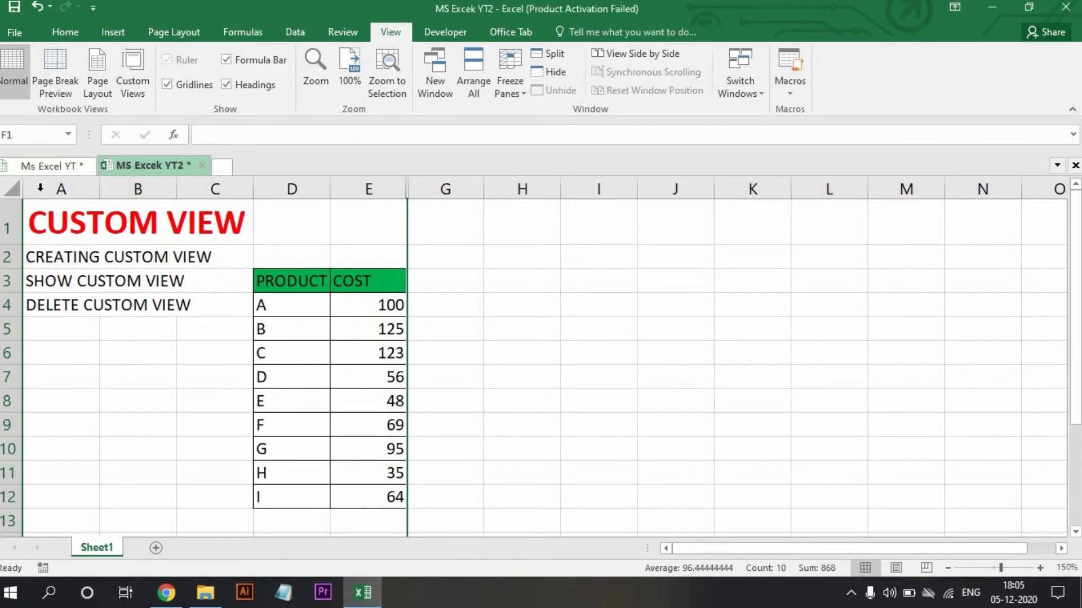
Select the whole sheet and unhide its columns to bring back the MRP column.
{"action": "left_click", "coordinate": [12, 189]}
{"action": "right_click", "coordinate": [147, 182]}
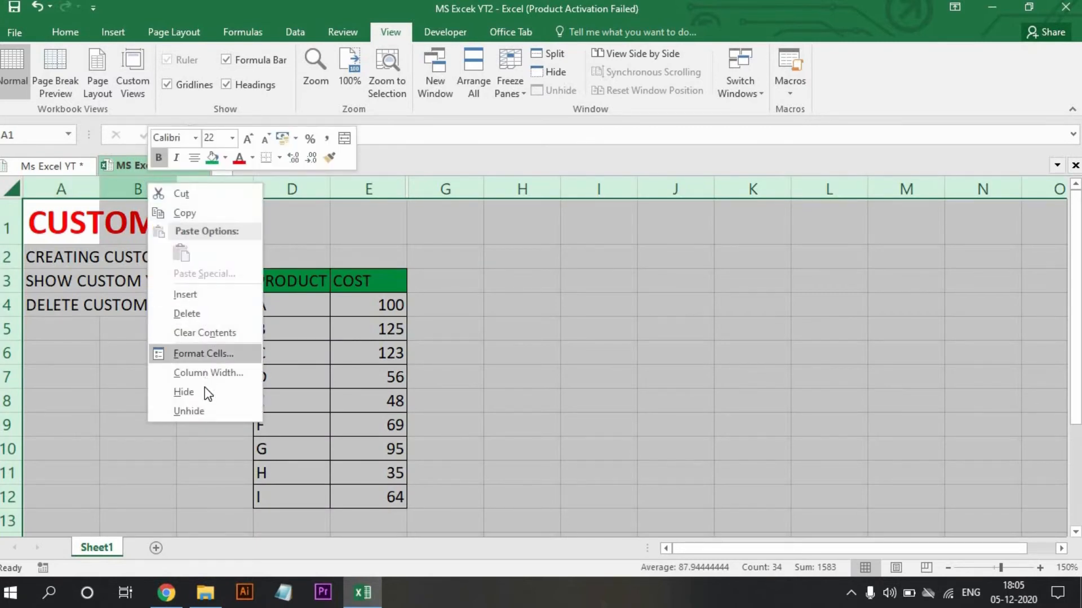
{"action": "left_click", "coordinate": [203, 409]}
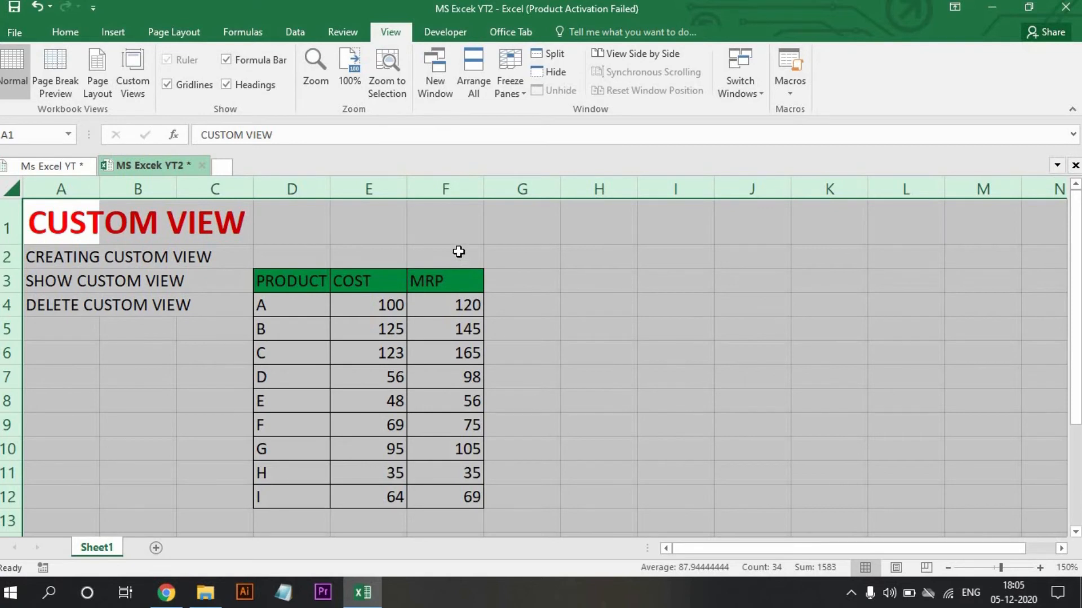
{"action": "left_click", "coordinate": [445, 256]}
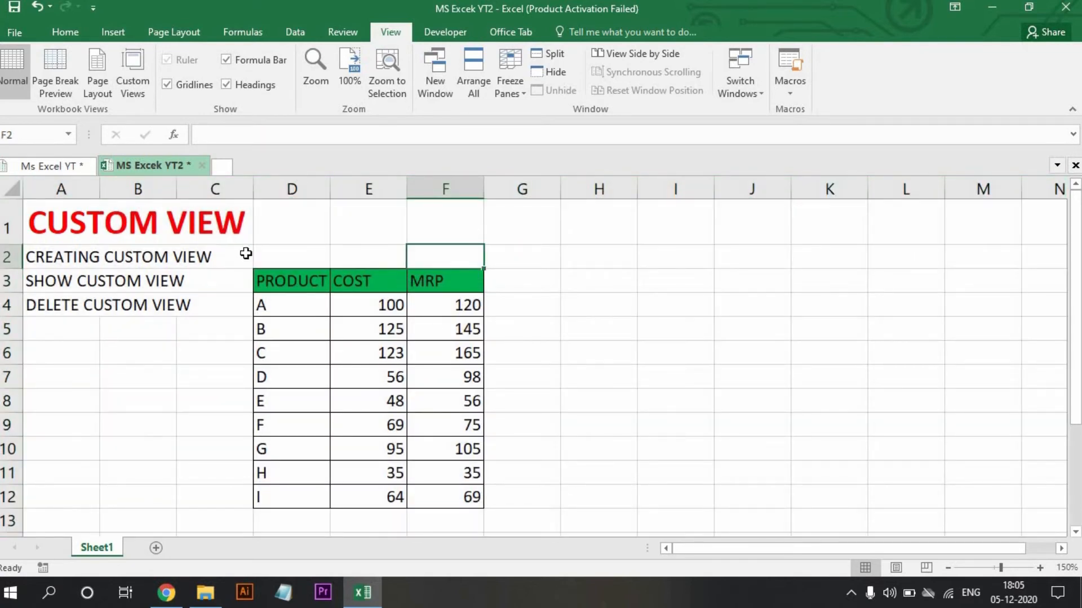
Save the display with all columns shown as a custom view named MYSELF.
{"action": "left_click", "coordinate": [134, 70]}
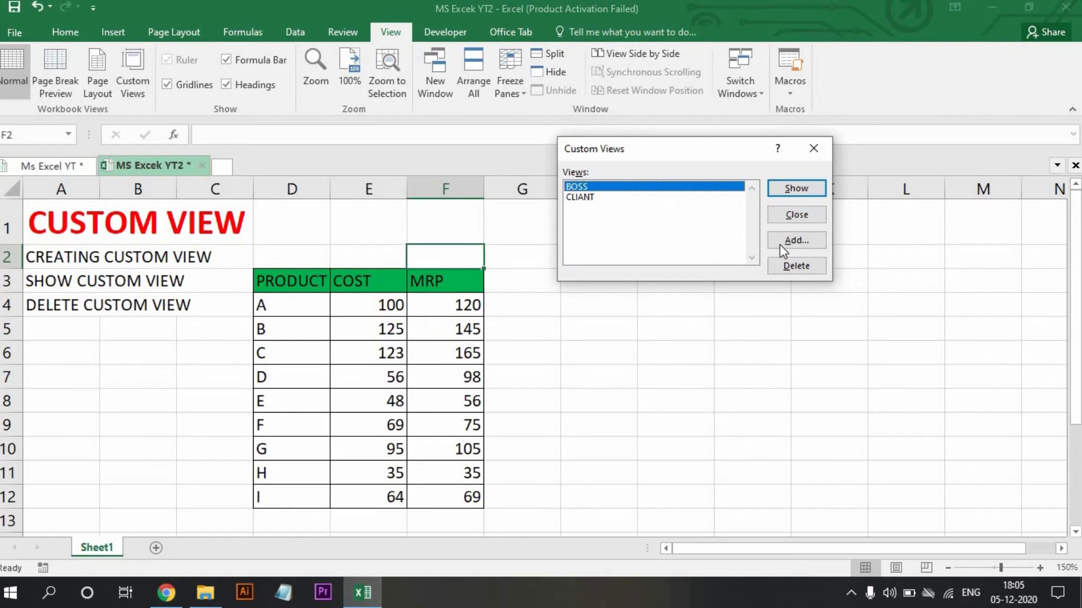
{"action": "left_click", "coordinate": [780, 245]}
{"action": "type", "text": "MYSELF"}
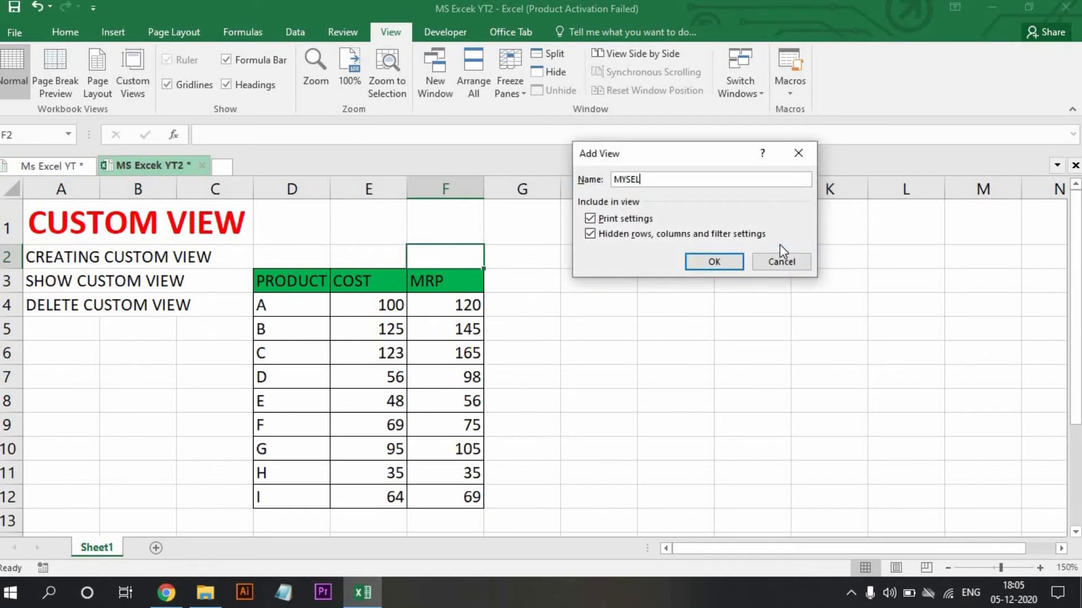
{"action": "left_click", "coordinate": [712, 264]}
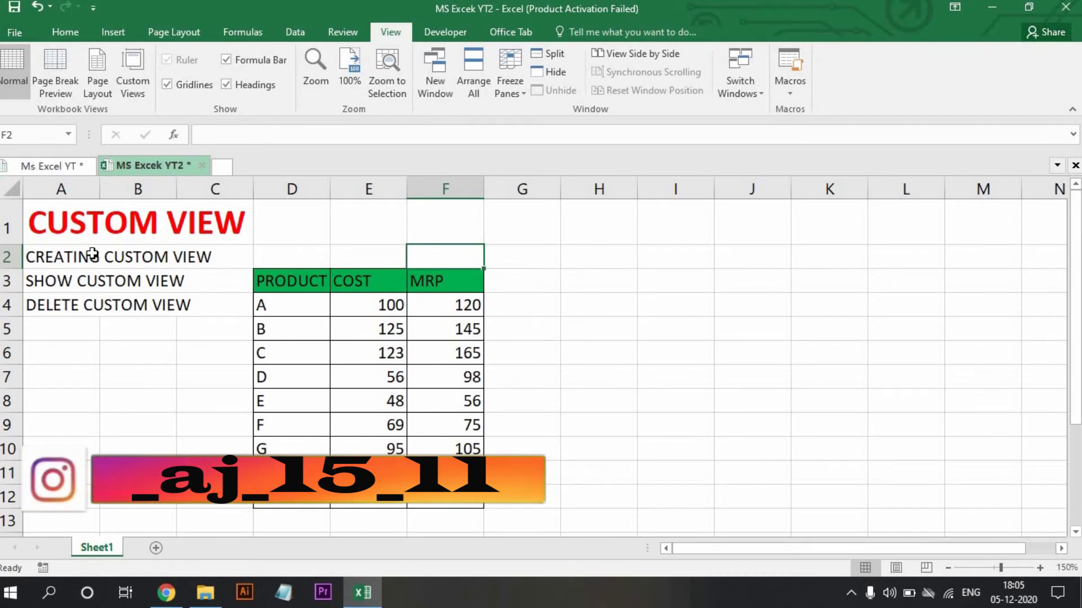
Show the CLIANT custom view and check the PRODUCT and MRP columns of the table.
{"action": "left_click", "coordinate": [139, 84]}
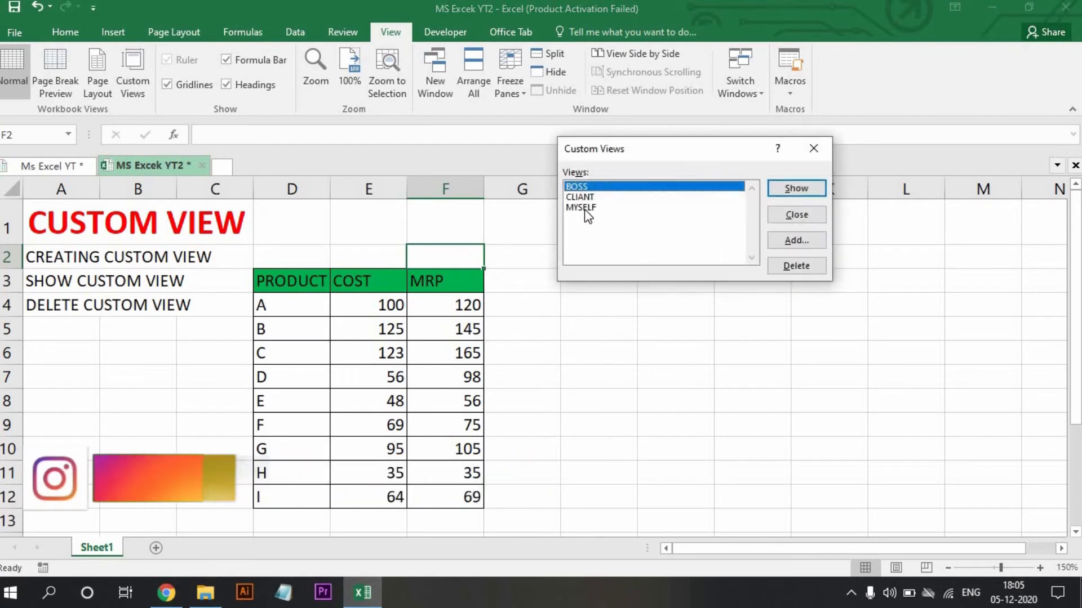
{"action": "left_click", "coordinate": [608, 198]}
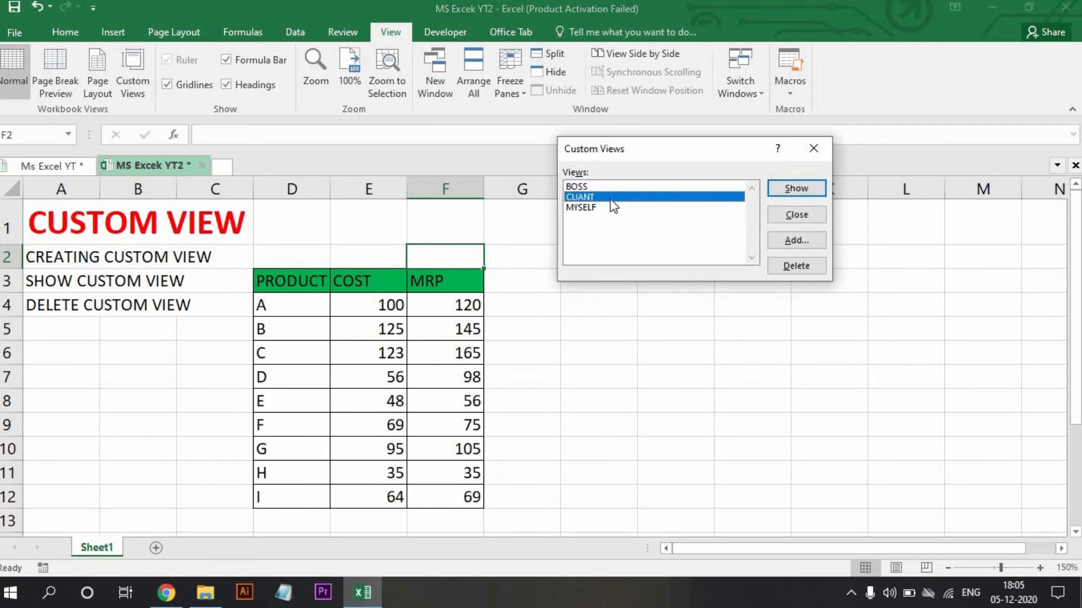
{"action": "left_click", "coordinate": [804, 187]}
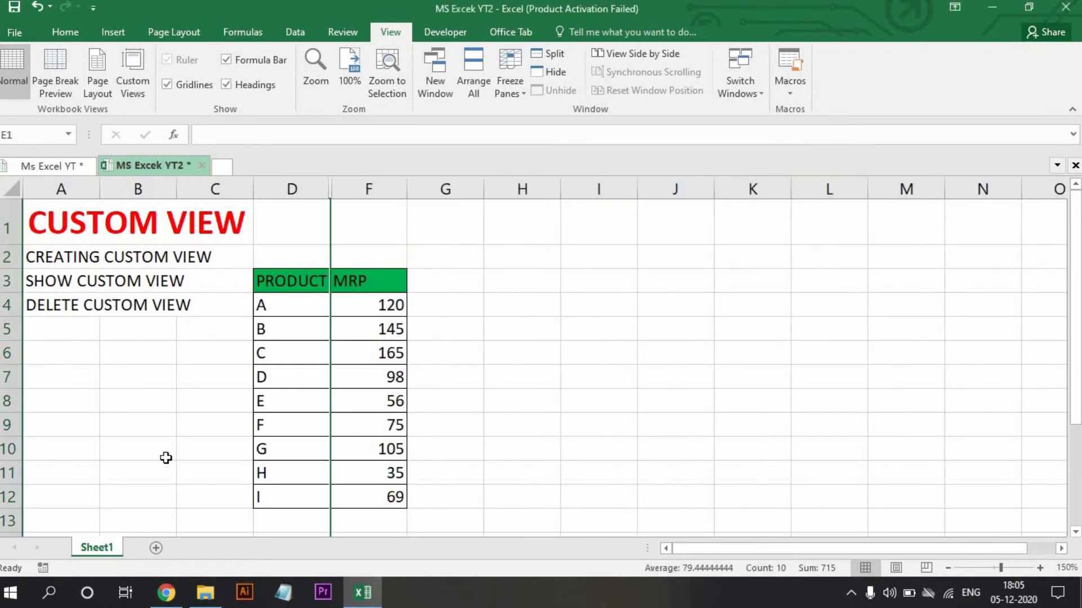
{"action": "left_click_drag", "start_coordinate": [304, 280], "coordinate": [302, 485]}
{"action": "left_click_drag", "start_coordinate": [369, 280], "coordinate": [372, 522]}
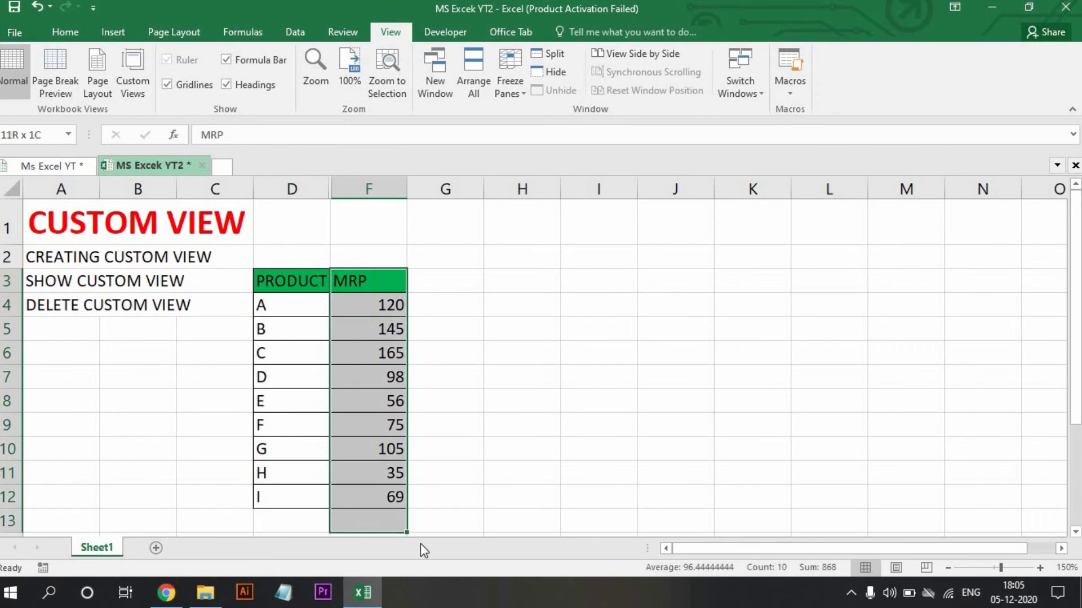
{"action": "left_click", "coordinate": [503, 501]}
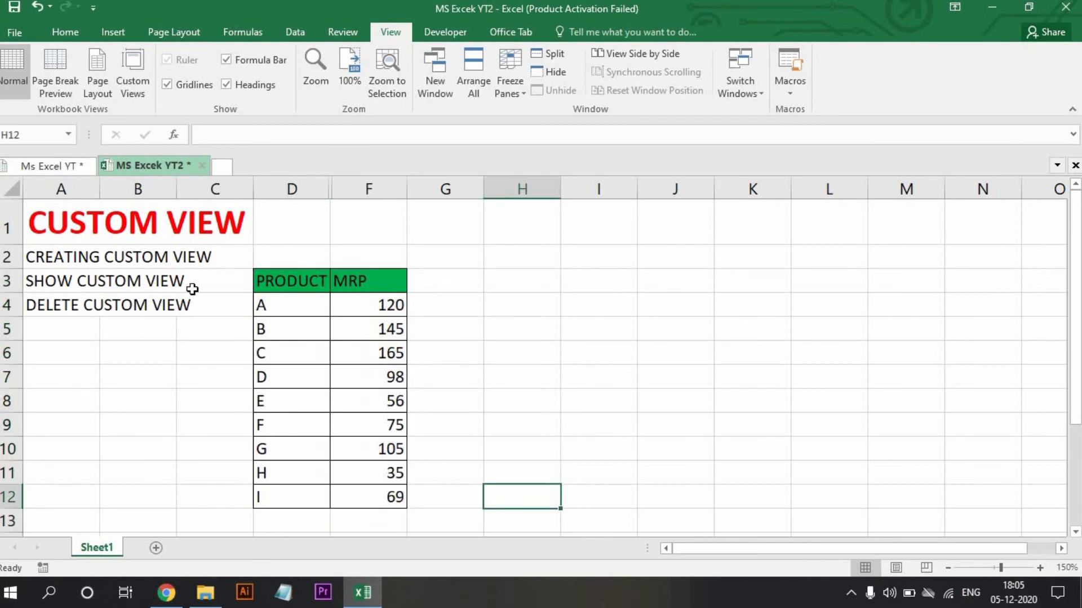
Switch the sheet to the saved BOSS custom view.
{"action": "left_click", "coordinate": [128, 80]}
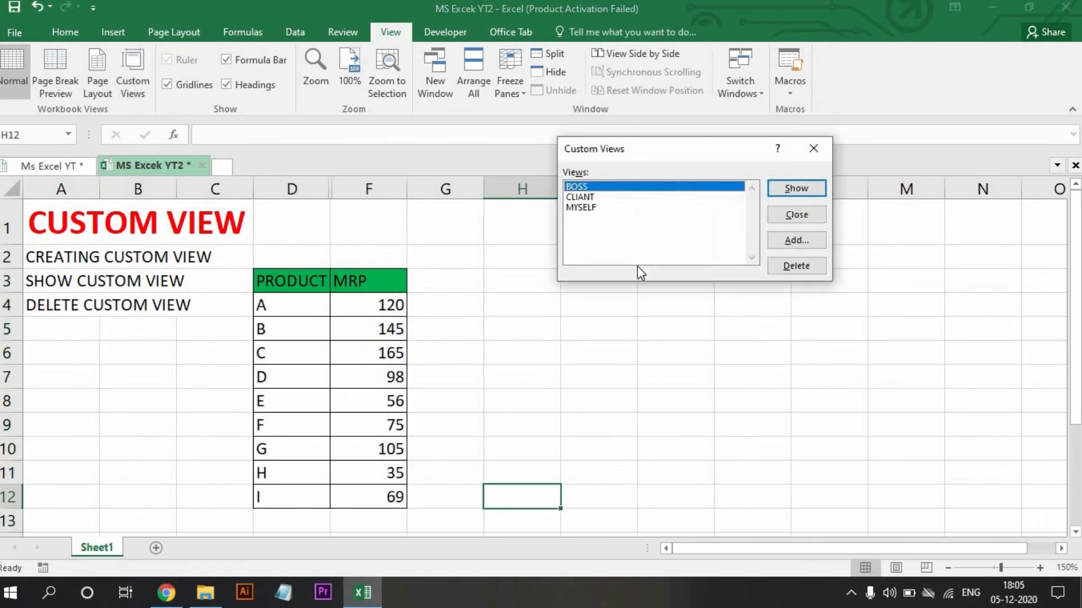
{"action": "left_click", "coordinate": [777, 188]}
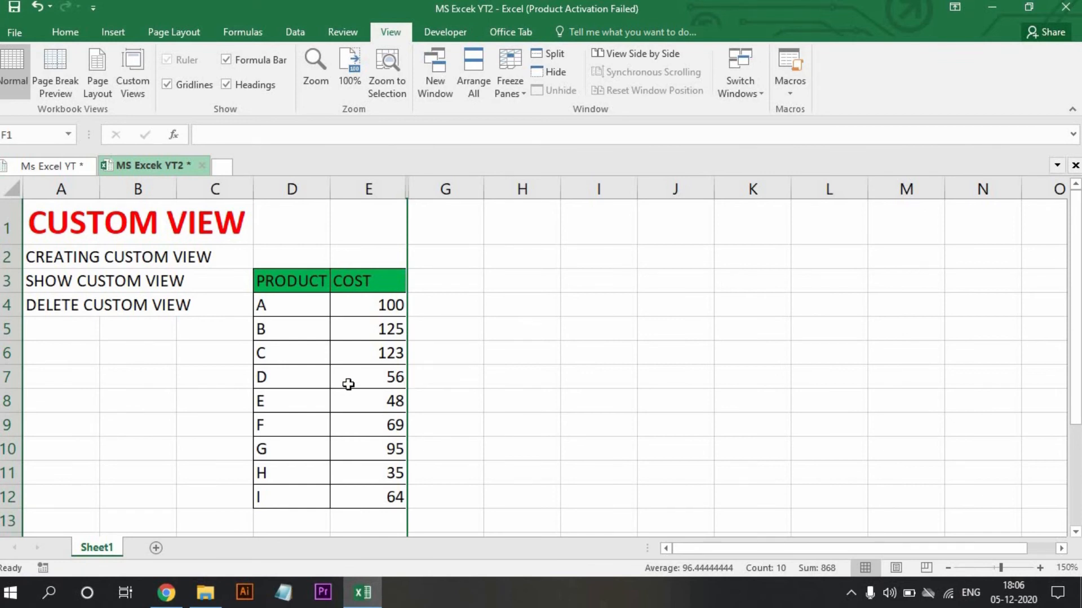
Show the MYSELF custom view and select the full product table, cells D3 to F12.
{"action": "left_click", "coordinate": [133, 65]}
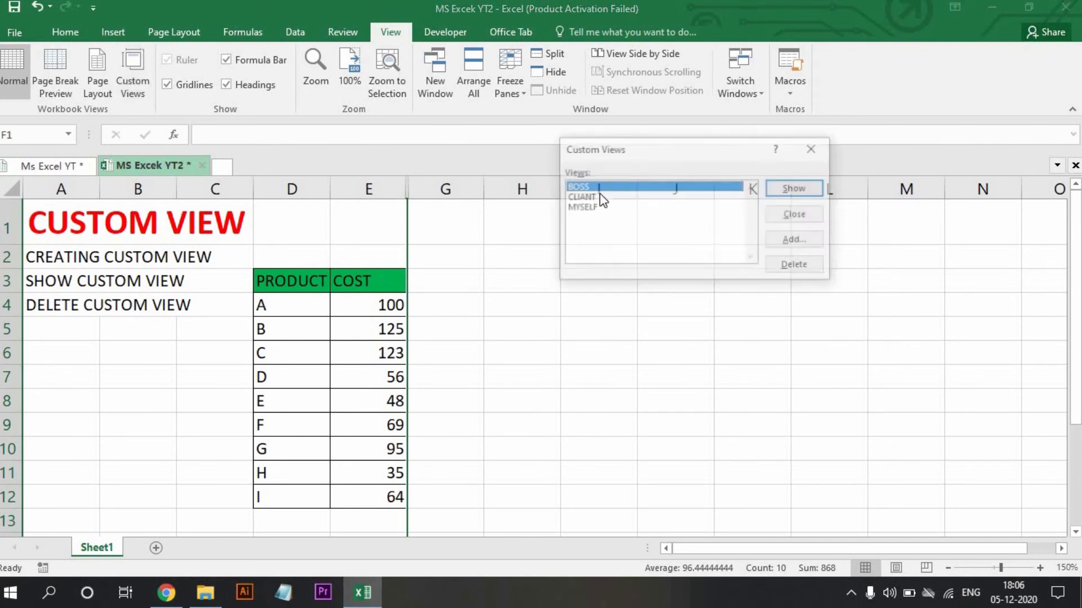
{"action": "left_click", "coordinate": [619, 208]}
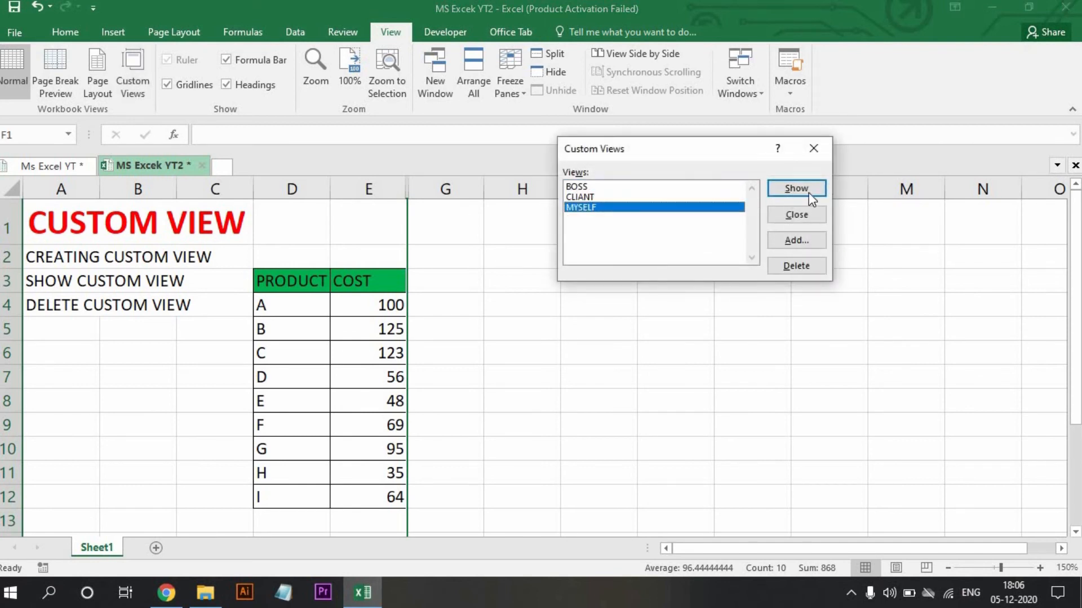
{"action": "left_click", "coordinate": [808, 190]}
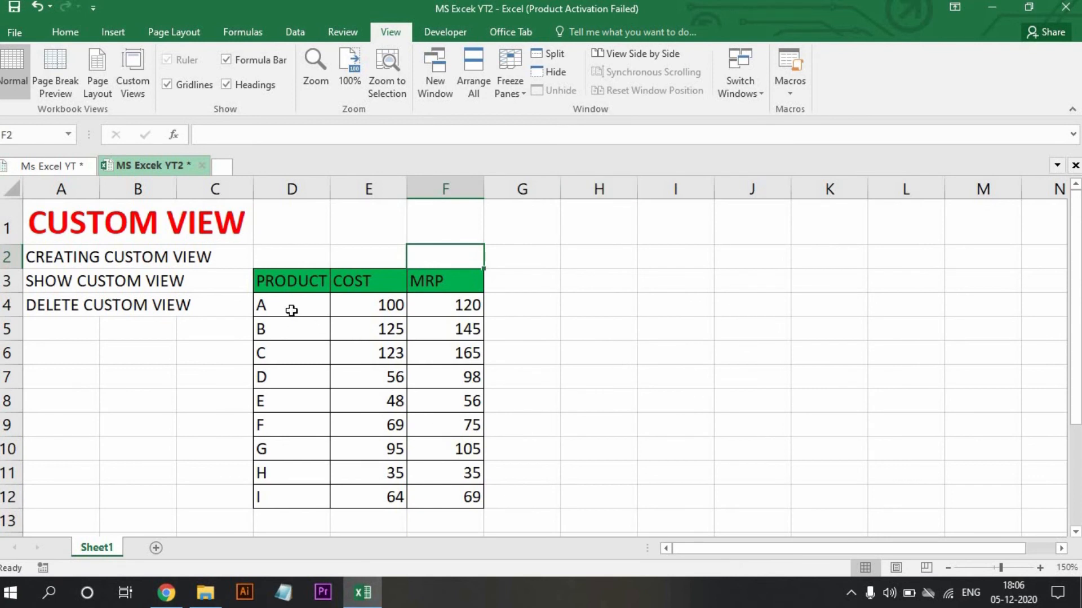
{"action": "mouse_move", "coordinate": [281, 280]}
{"action": "left_mouse_down"}
{"action": "mouse_move", "coordinate": [507, 311]}
{"action": "mouse_move", "coordinate": [466, 442]}
{"action": "mouse_move", "coordinate": [463, 500]}
{"action": "left_mouse_up"}
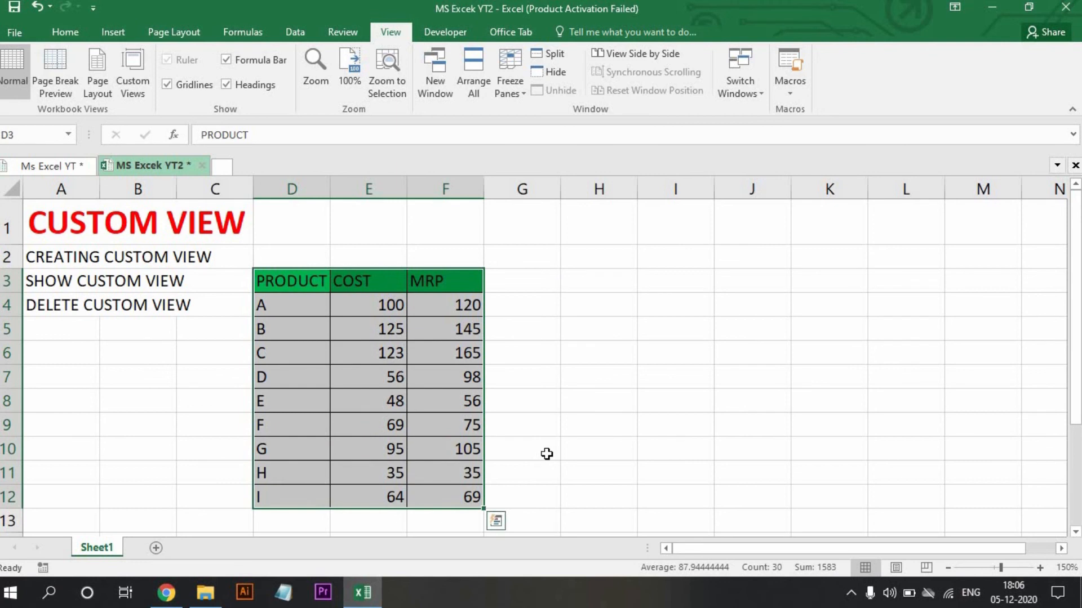
Delete the three saved custom views BOSS, CLIANT and MYSELF from the workbook, confirming each deletion.
{"action": "left_click", "coordinate": [547, 453]}
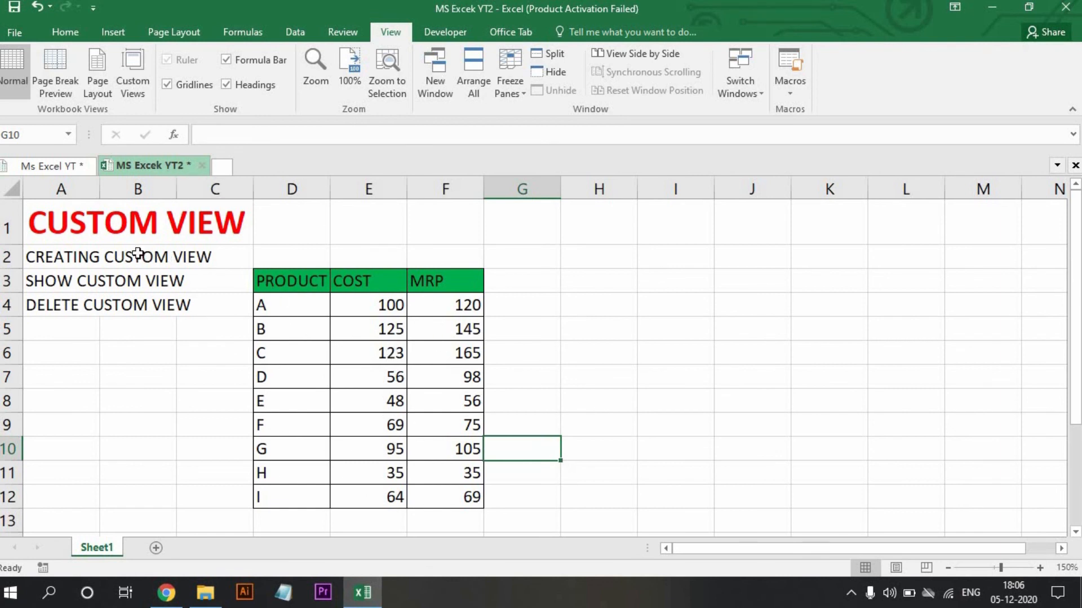
{"action": "left_click", "coordinate": [131, 72]}
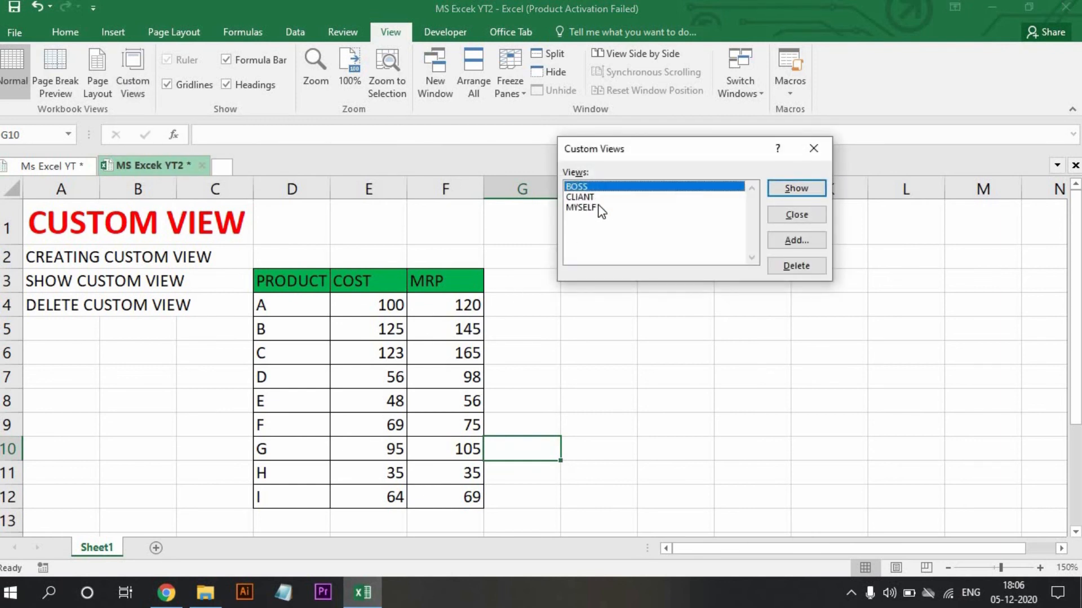
{"action": "left_click", "coordinate": [781, 268]}
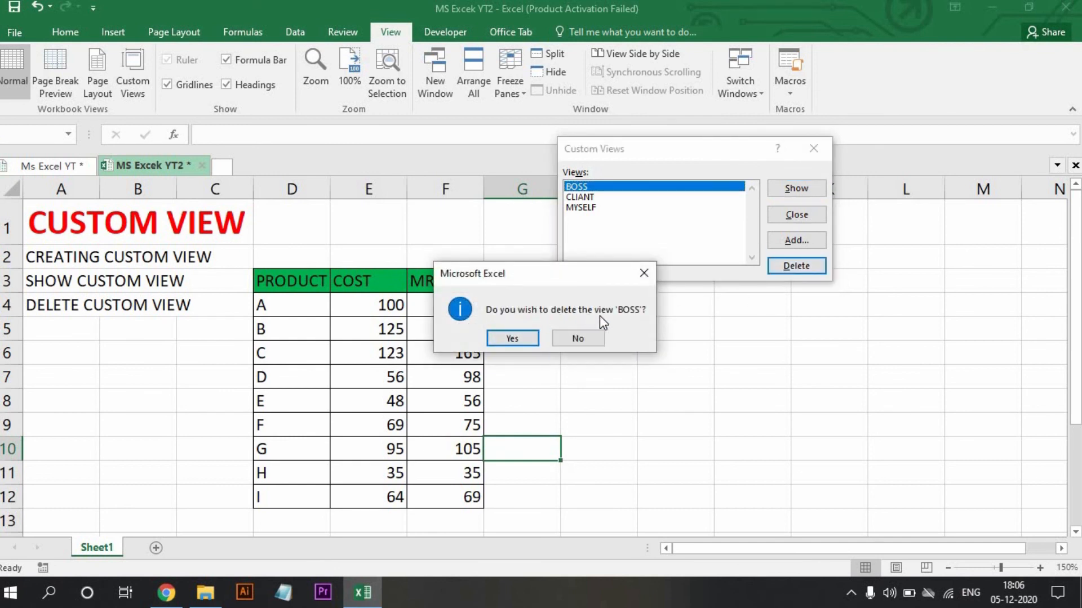
{"action": "left_click", "coordinate": [499, 340]}
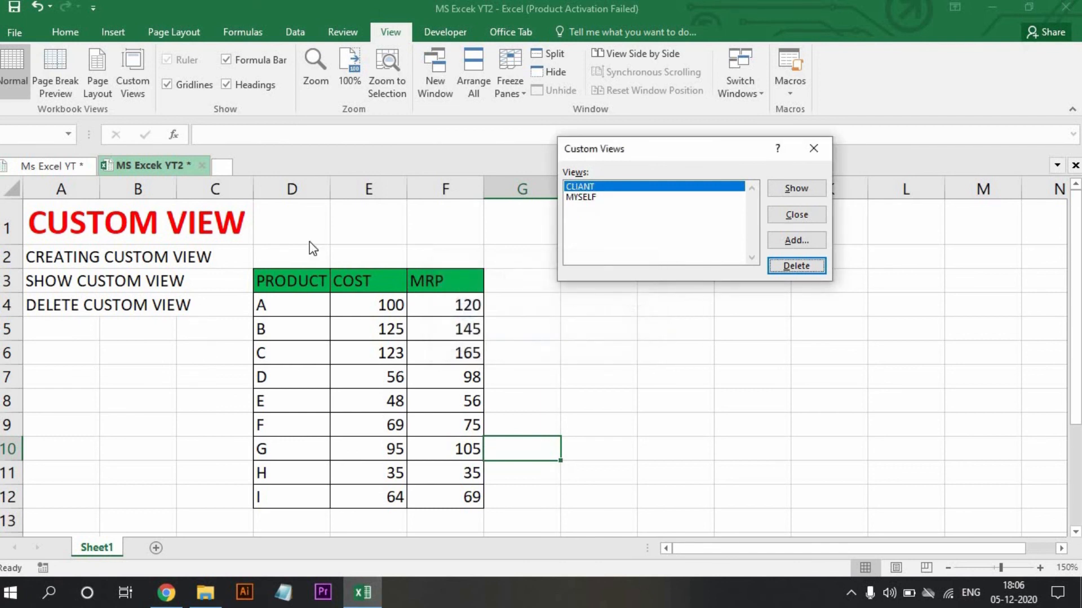
{"action": "left_click", "coordinate": [773, 265]}
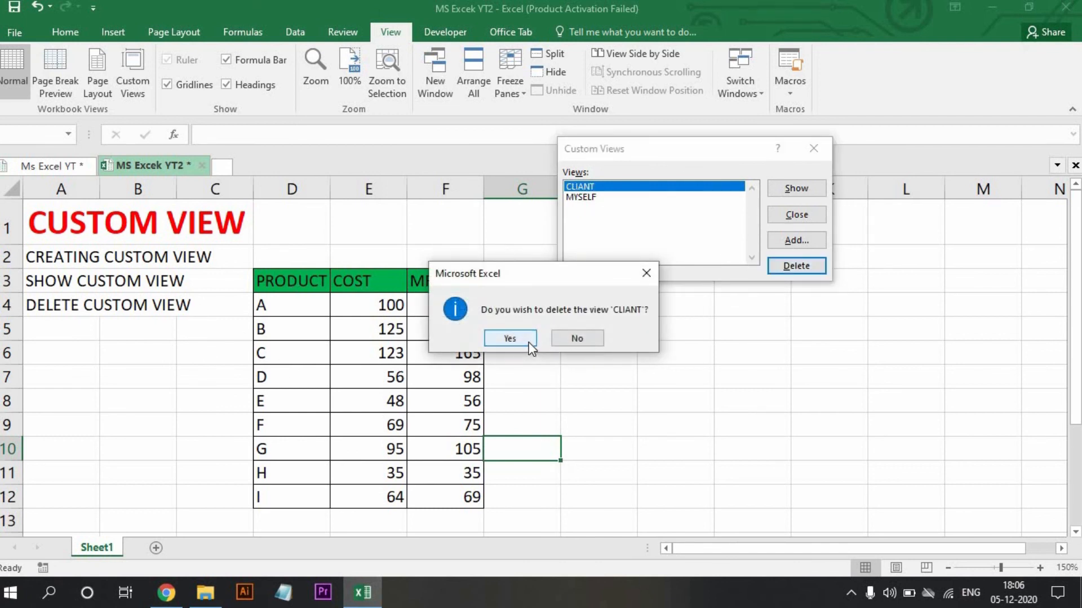
{"action": "left_click", "coordinate": [529, 342]}
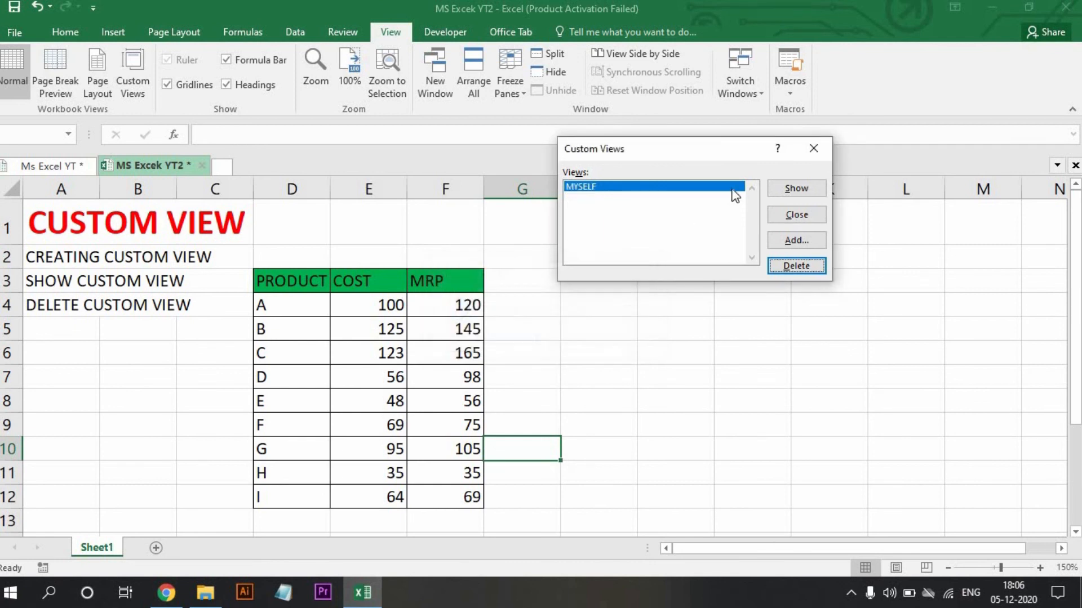
{"action": "left_click", "coordinate": [794, 267]}
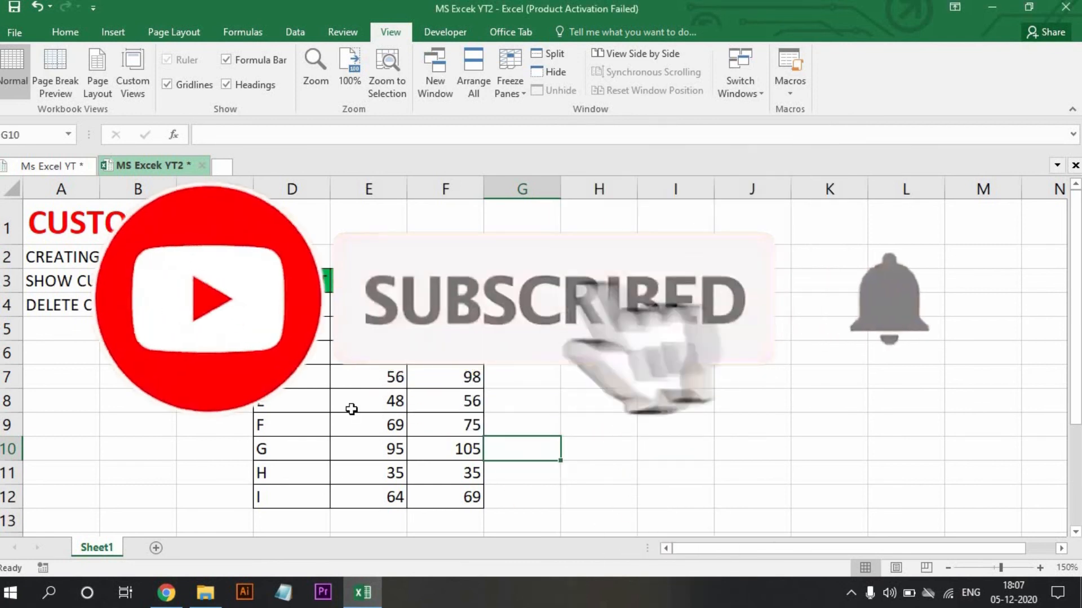